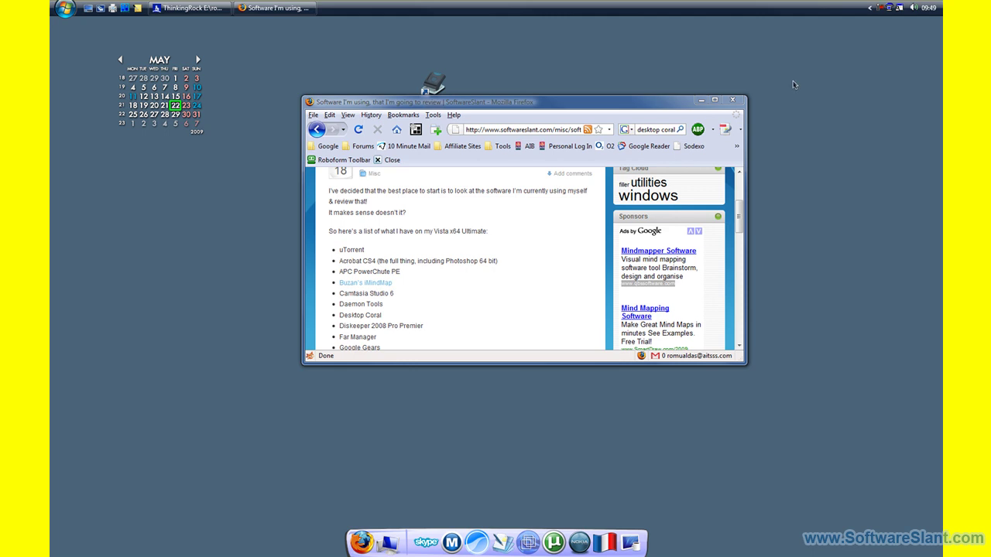
Reposition and enlarge the Firefox window, then maximize it to fill the screen.
drag(581, 105, 480, 46)
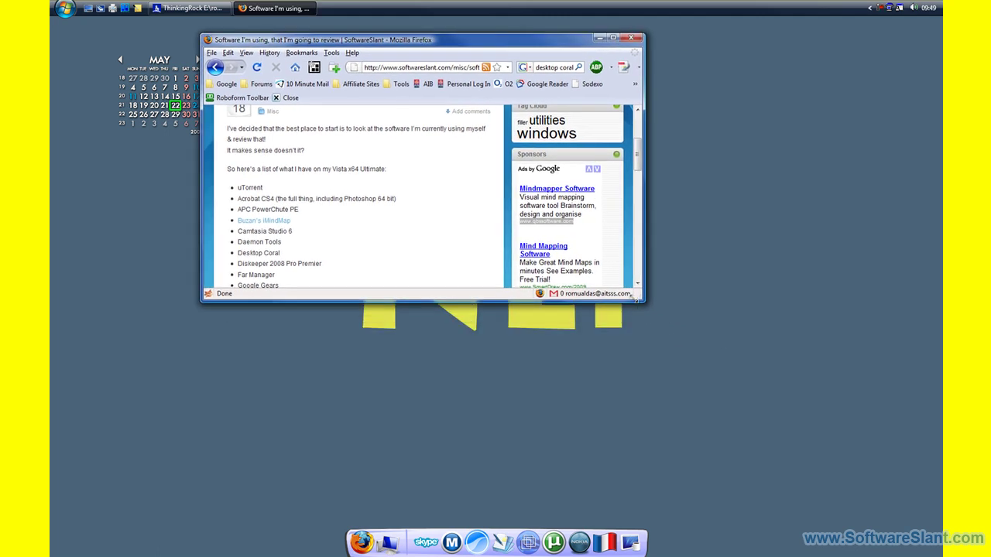
drag(632, 297, 786, 434)
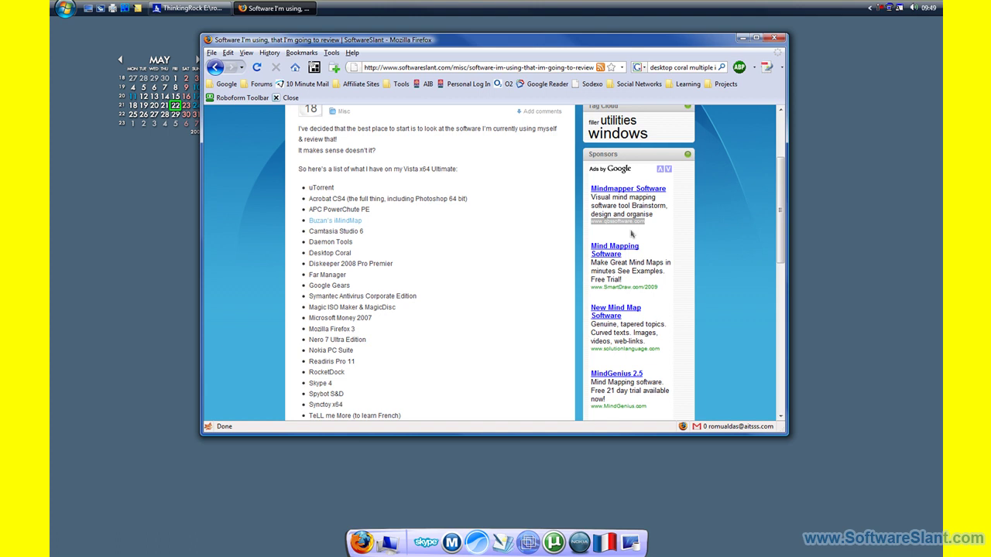
click(758, 37)
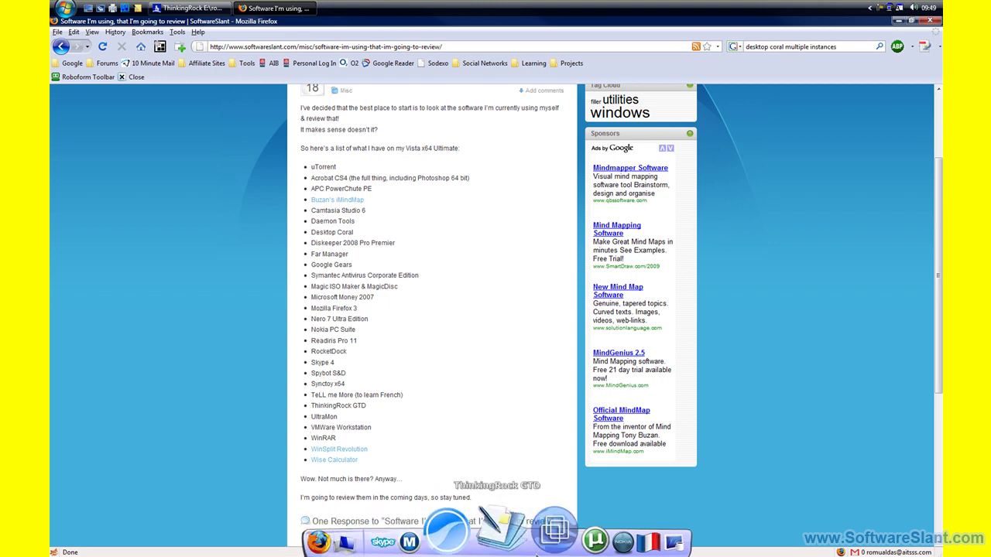
Scroll the SoftwareSlant post down to the Leave a Reply form.
scroll(533, 492, down, 2)
scroll(533, 488, down, 7)
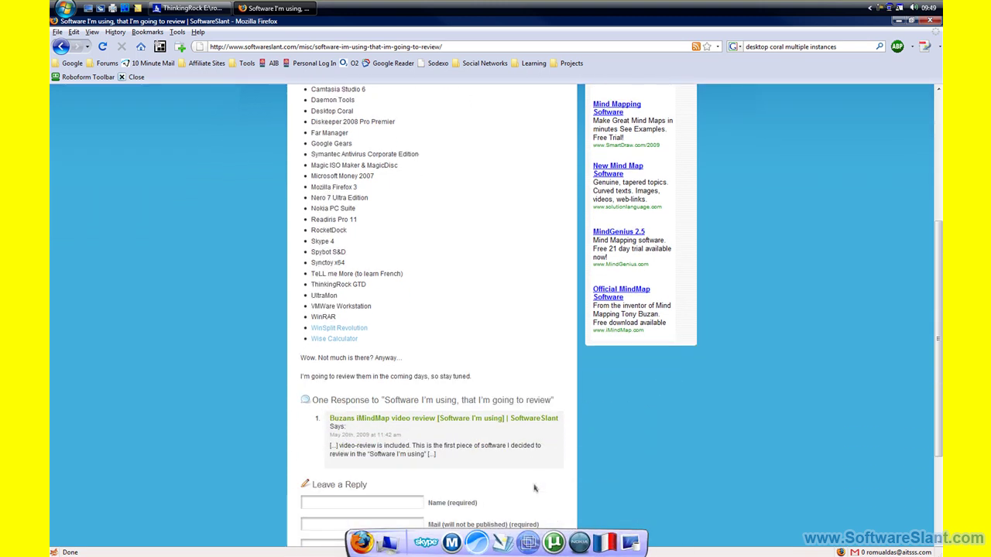
scroll(469, 515, up, 1)
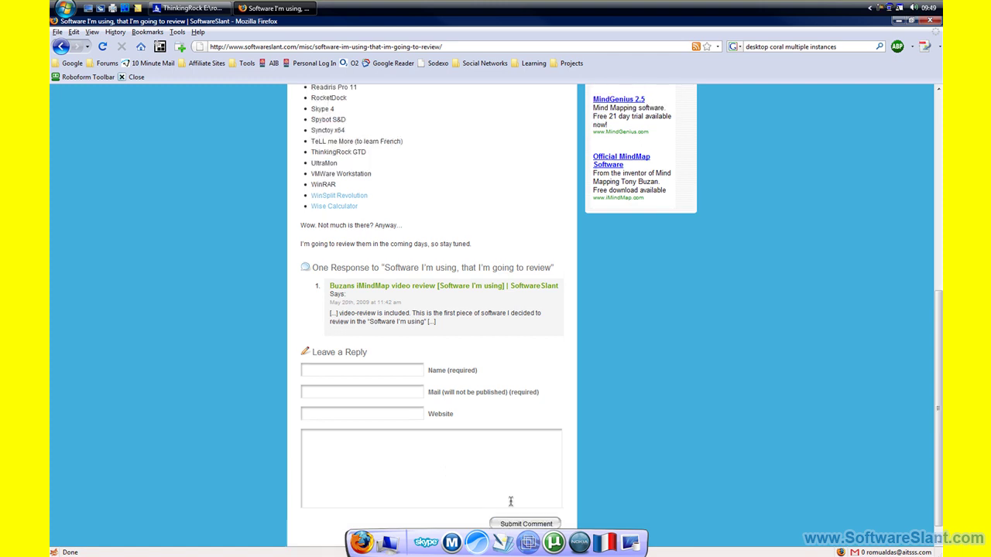
scroll(479, 501, up, 1)
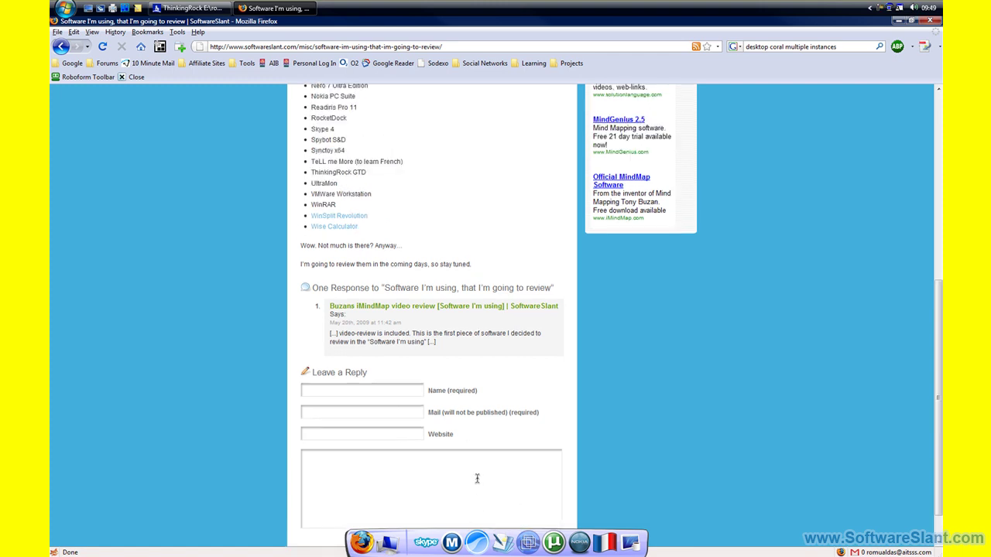
scroll(476, 478, down, 1)
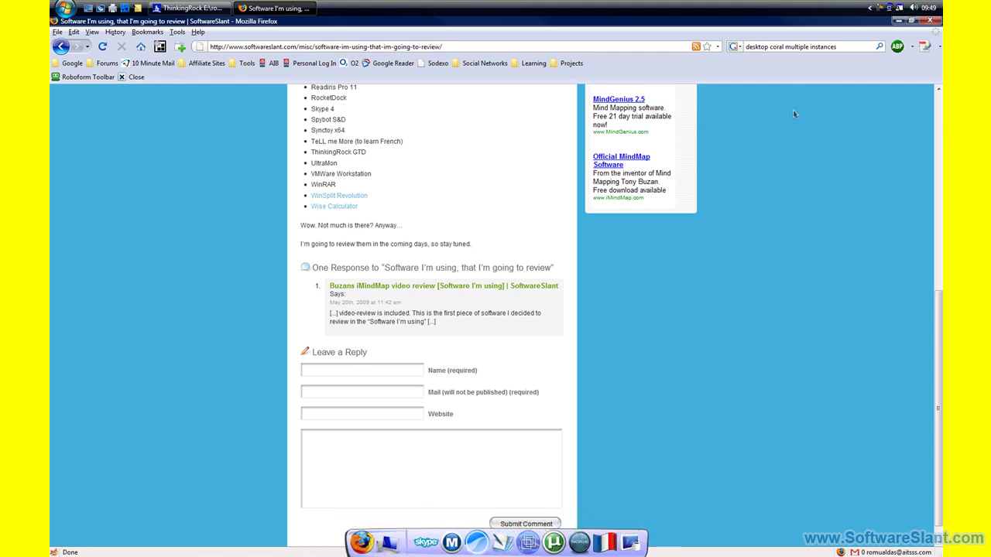
Restore Firefox to a taller floating window and launch DesktopCoral via a 'desk' Start search.
click(911, 20)
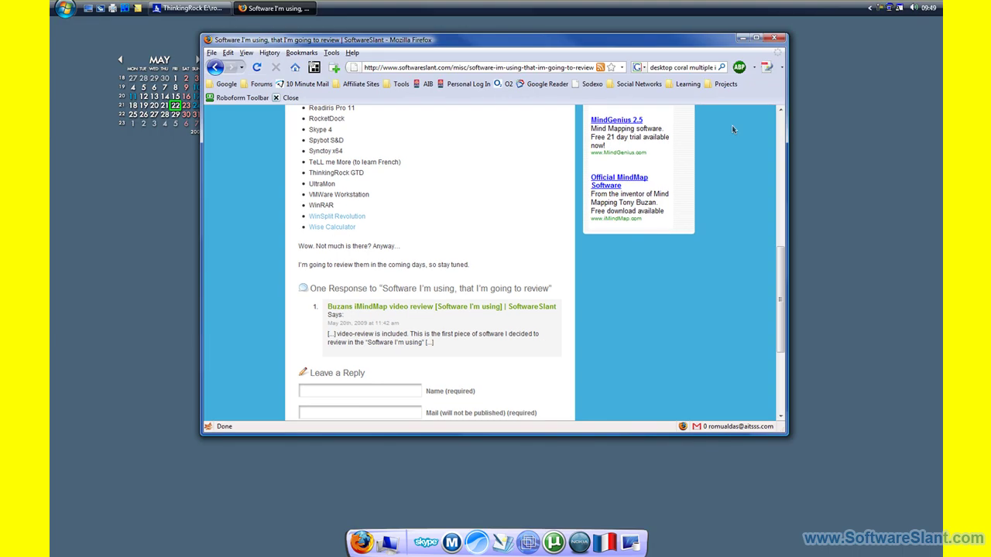
drag(725, 435, 665, 363)
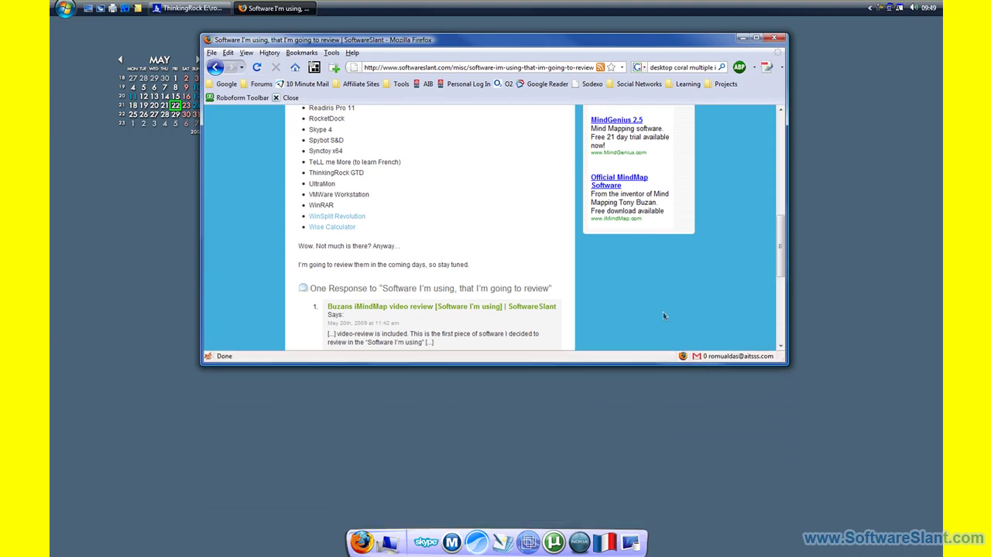
key(super)
text(desktop)
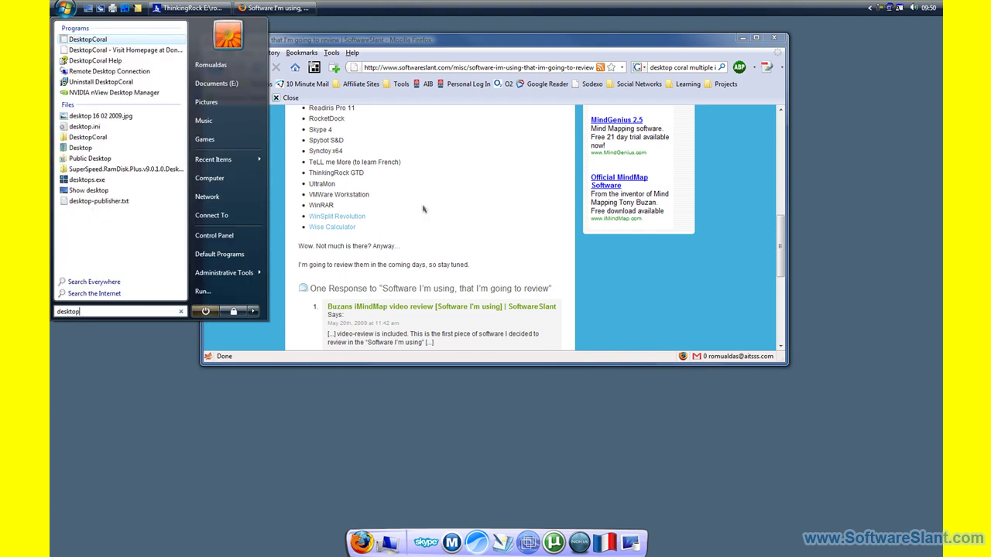
click(99, 42)
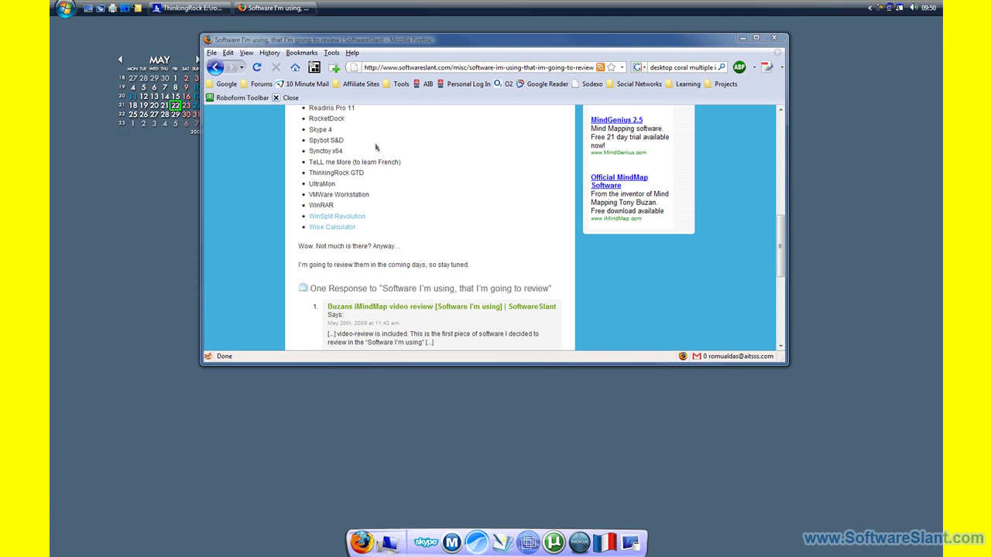
Undock DesktopCoral from its notification-area icon menu.
click(870, 8)
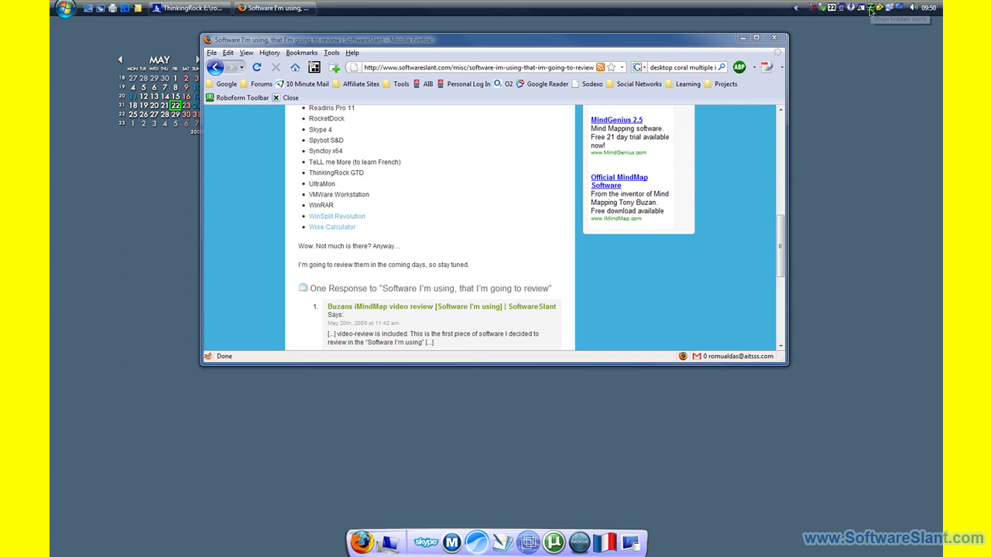
right_click(801, 8)
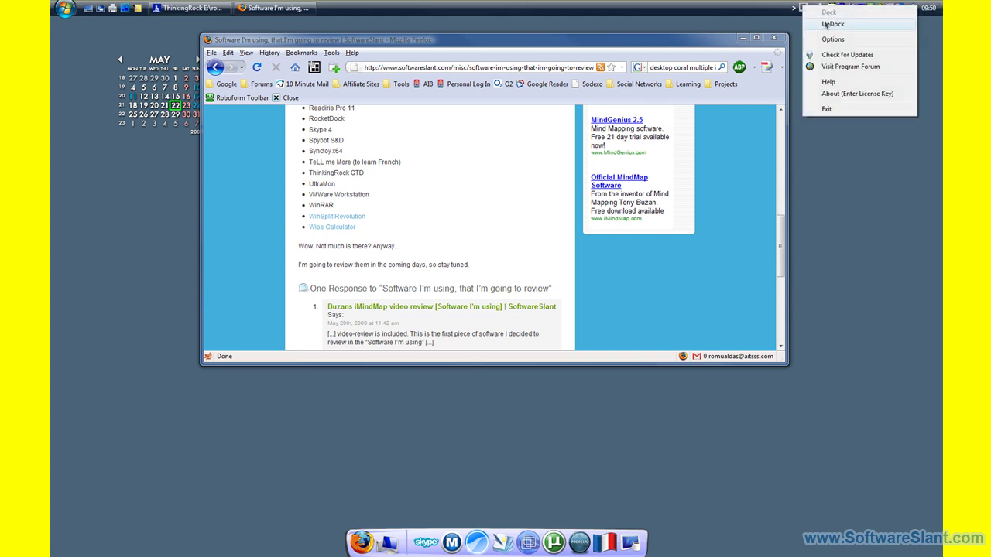
click(825, 24)
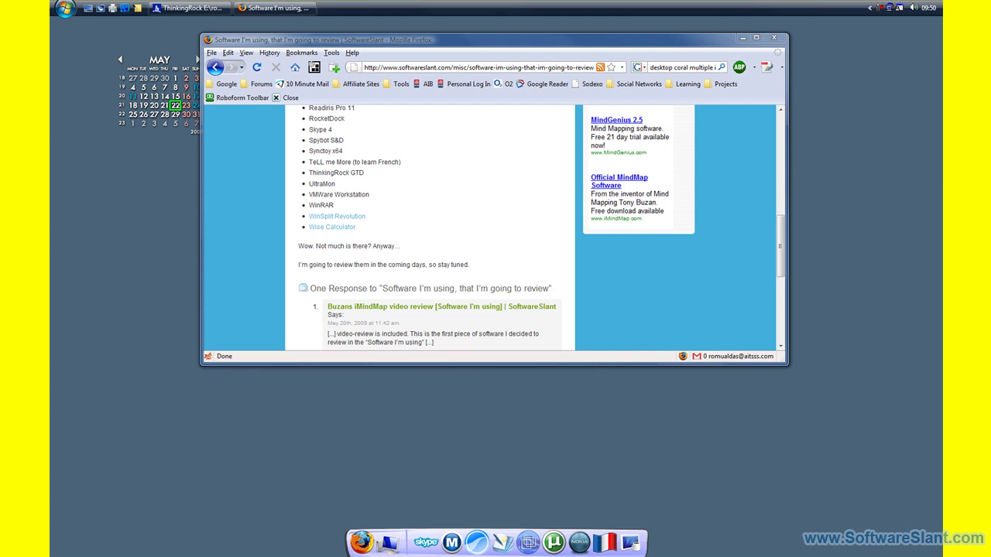
Drag the Desktop Coral window to the bottom screen edge to dock it there.
drag(714, 318, 263, 488)
right_click(282, 519)
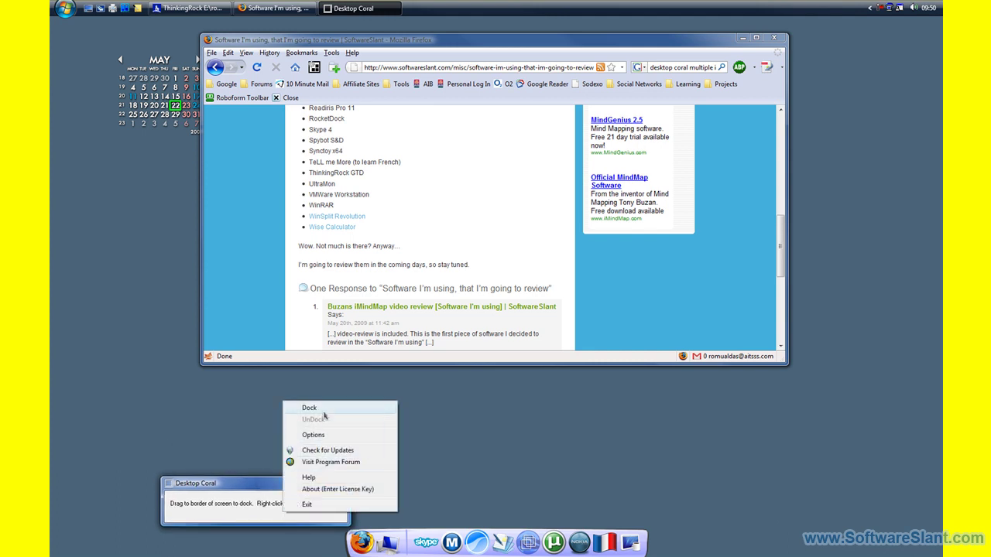
click(238, 483)
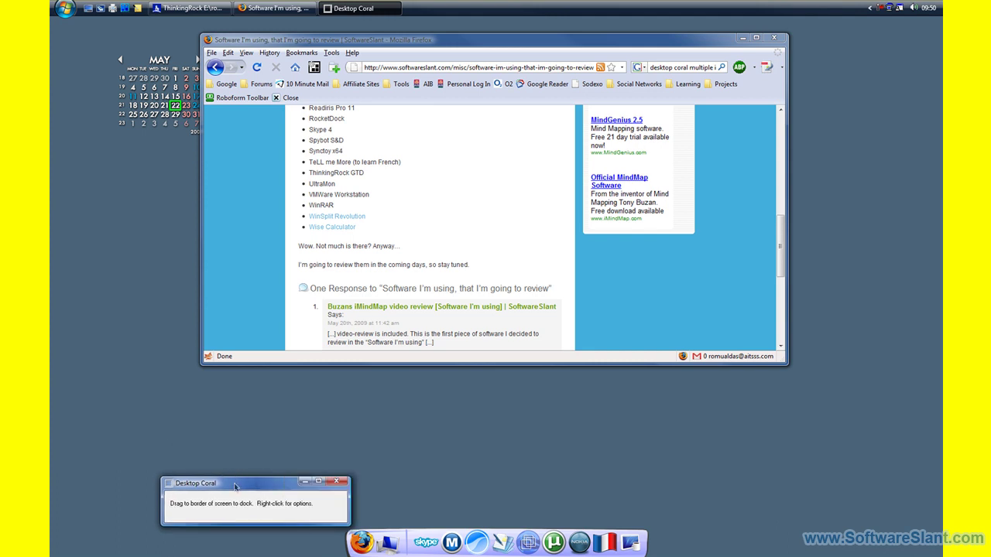
drag(222, 480, 188, 552)
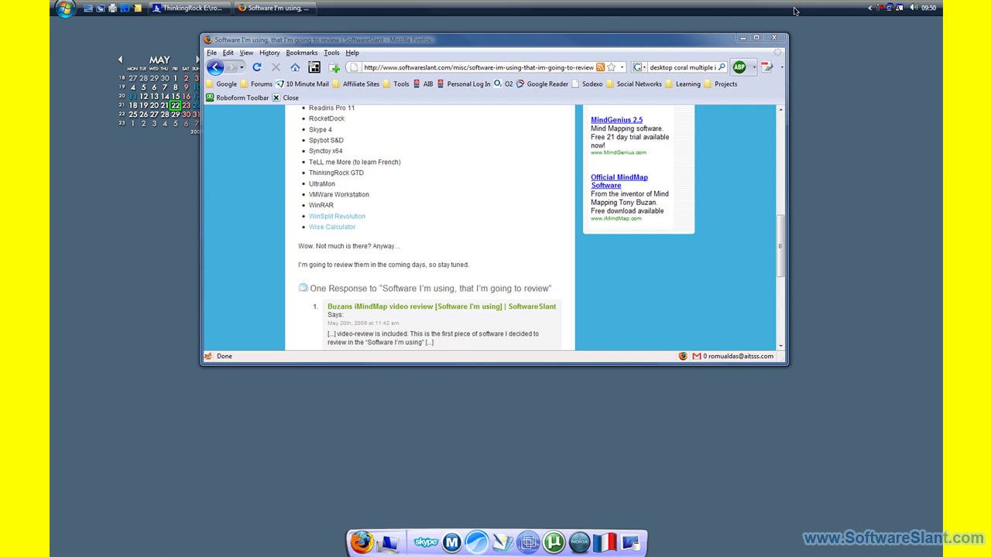
Turn off Transparent Mode in DesktopCoral's options.
click(868, 9)
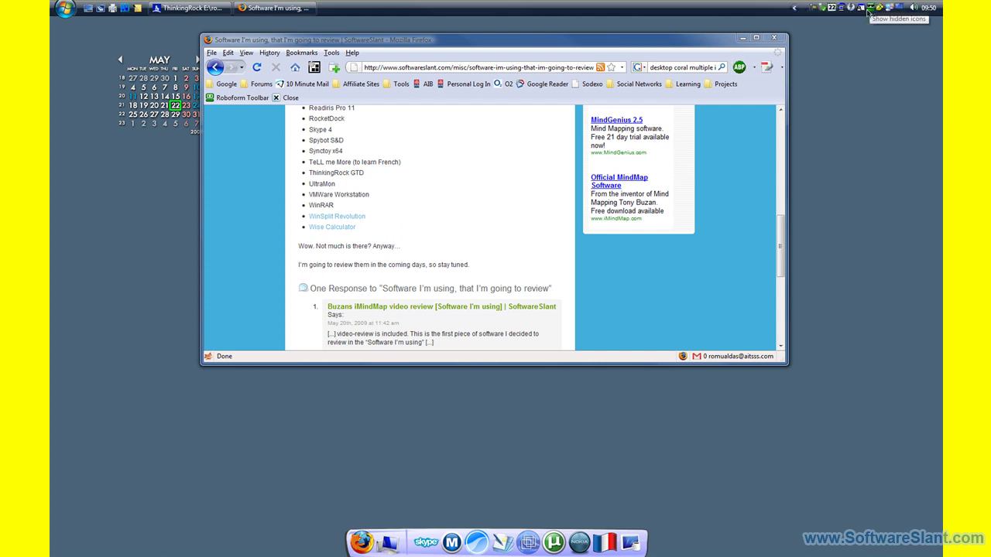
right_click(811, 9)
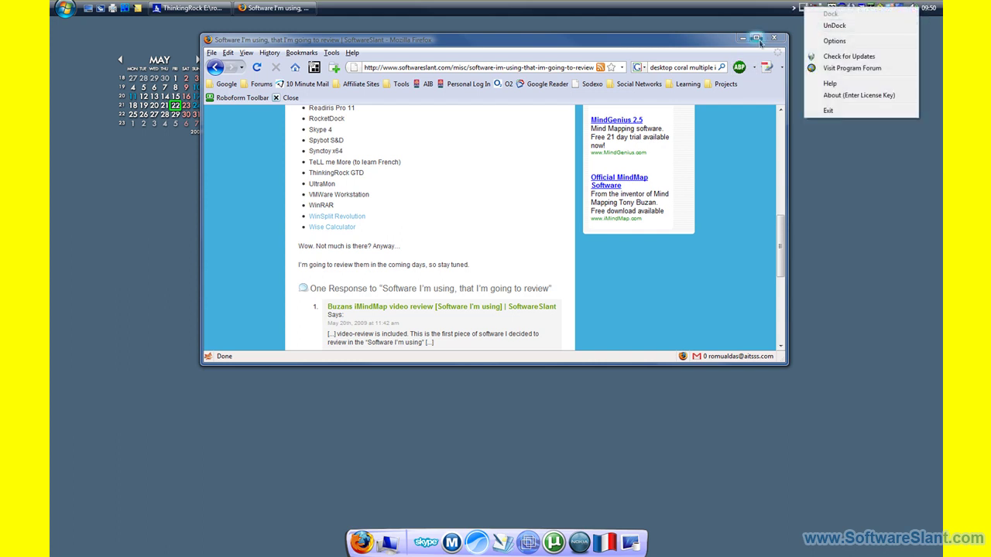
click(834, 41)
click(460, 213)
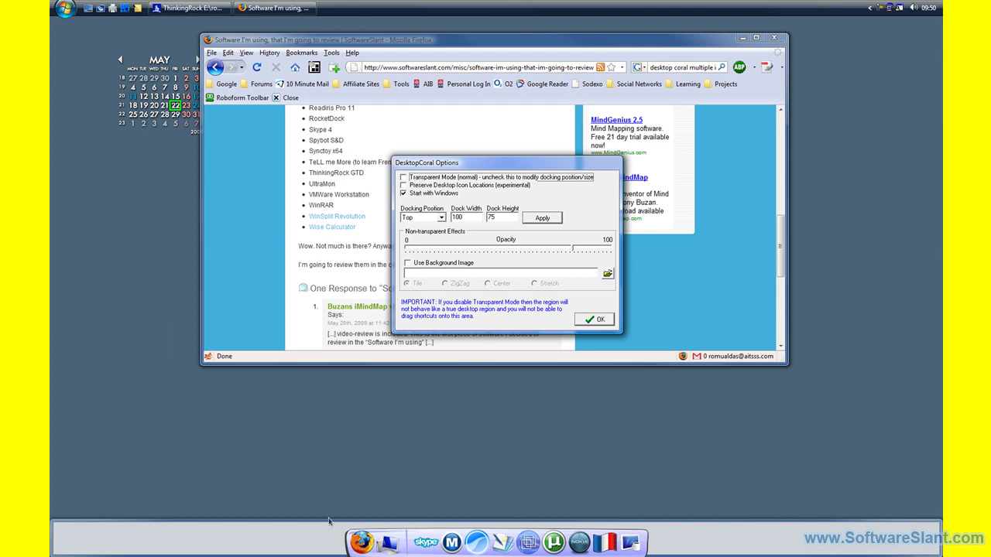
Drag the bottom dock strip's top edge up a few pixels to make it taller.
mouse_move(326, 521)
mouse_down()
mouse_move(323, 456)
mouse_move(316, 520)
mouse_up()
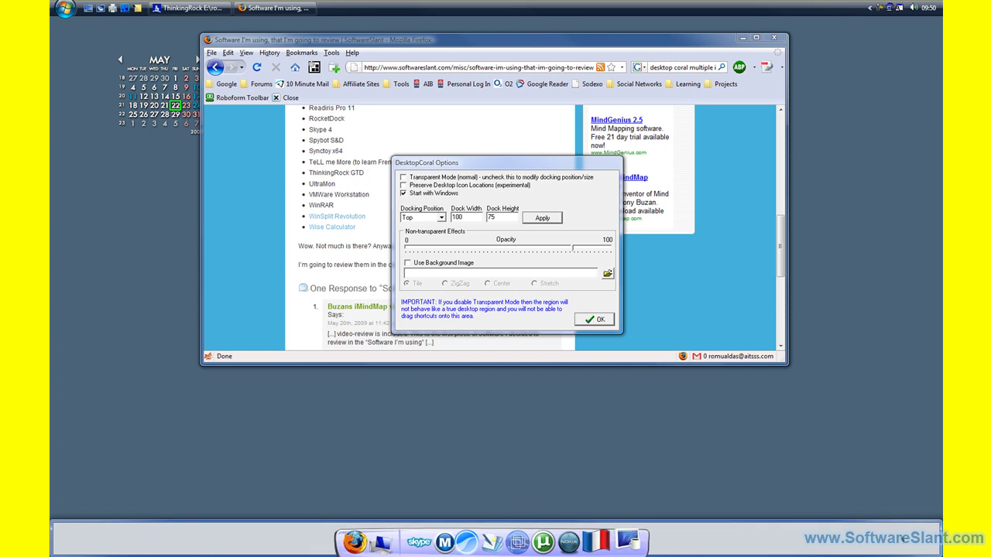
drag(255, 506, 278, 553)
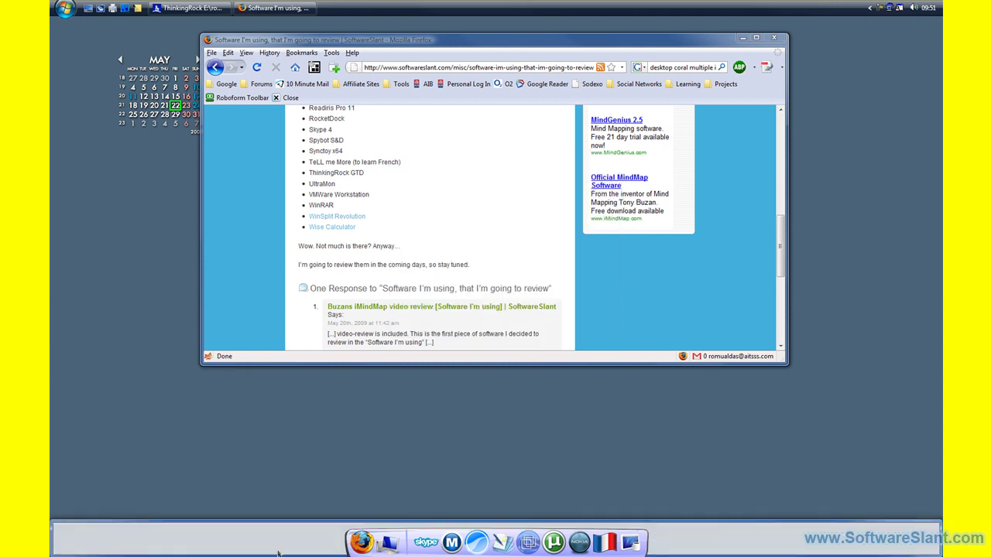
drag(322, 523, 321, 520)
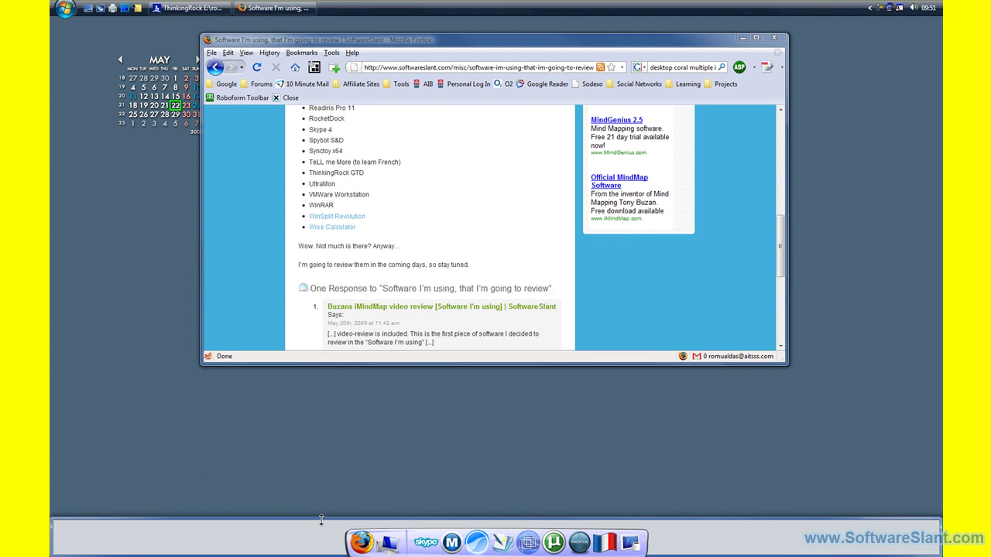
right_click(880, 7)
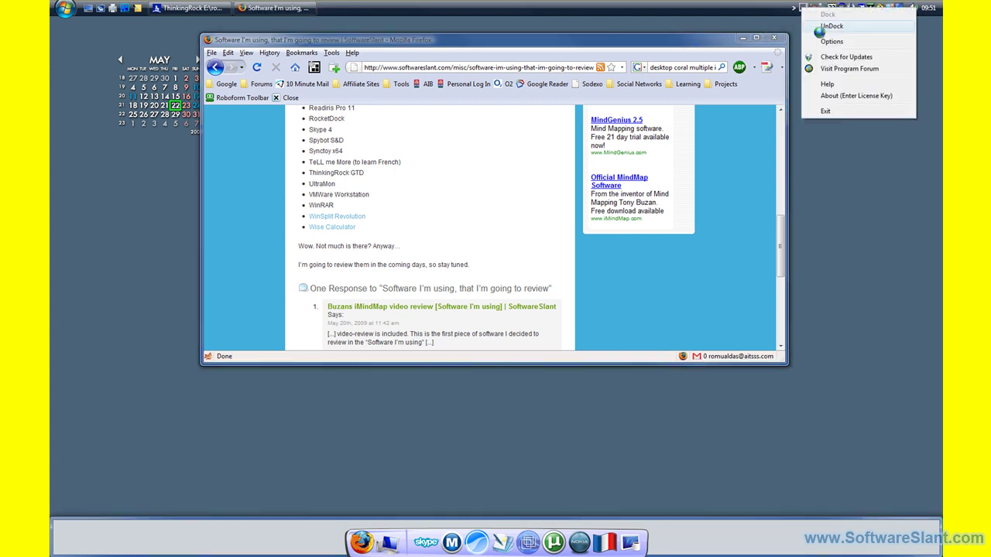
click(831, 41)
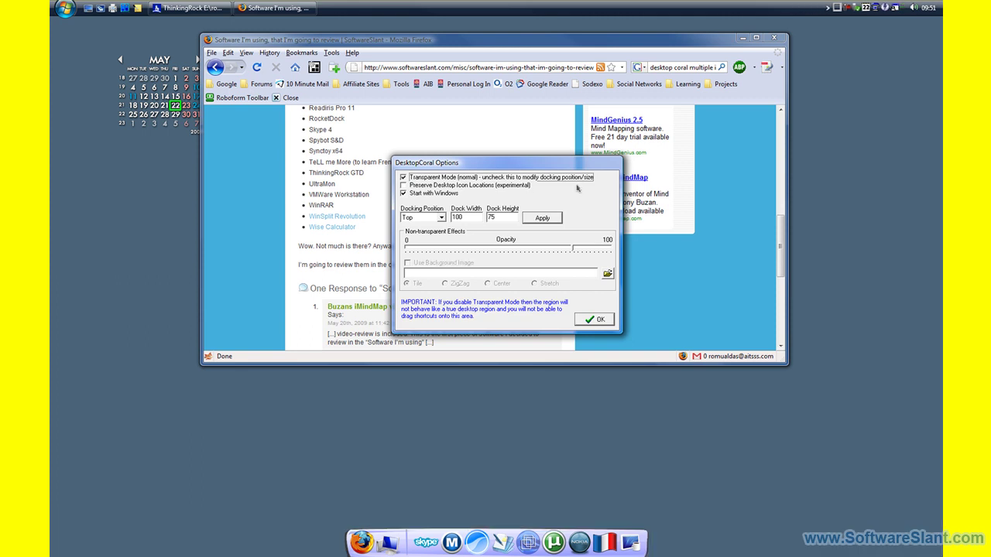
click(881, 6)
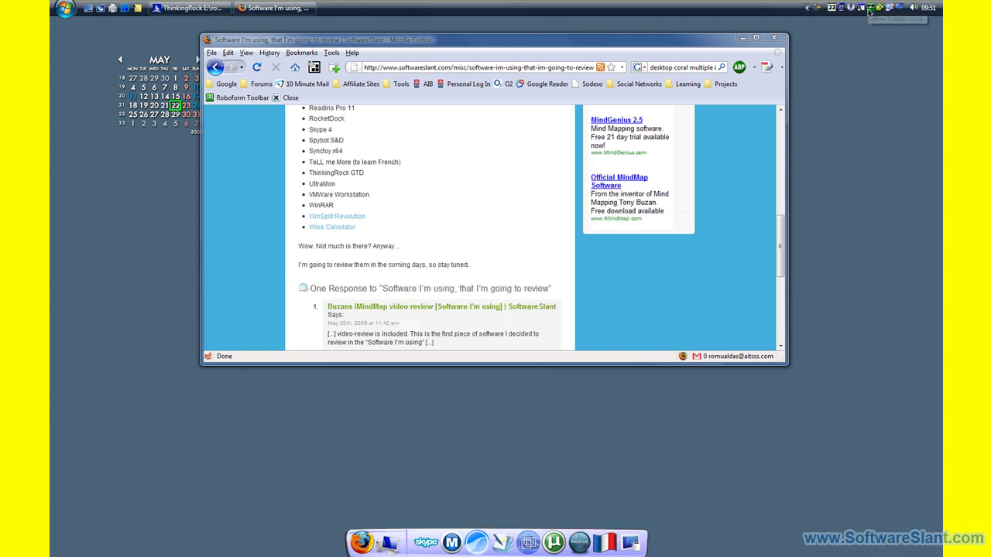
right_click(811, 9)
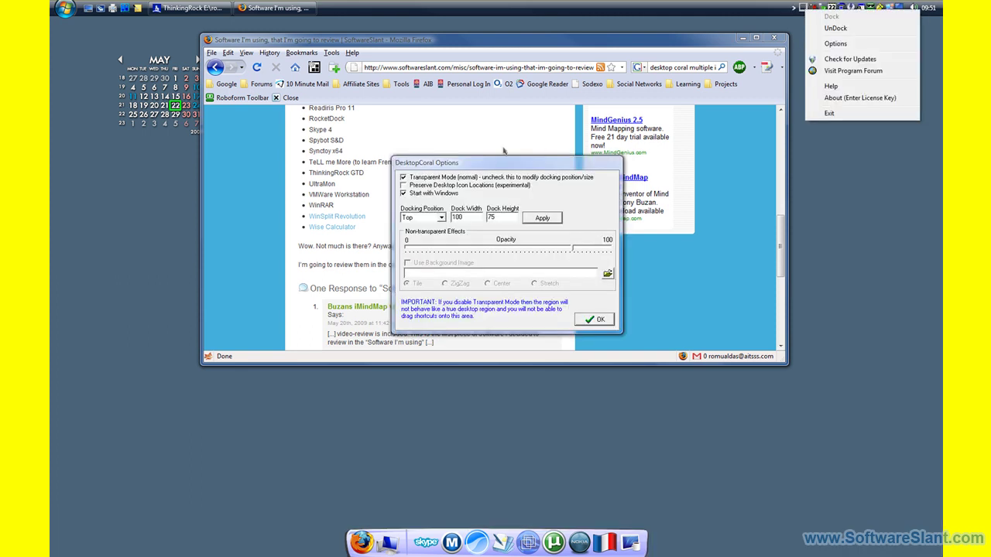
click(503, 167)
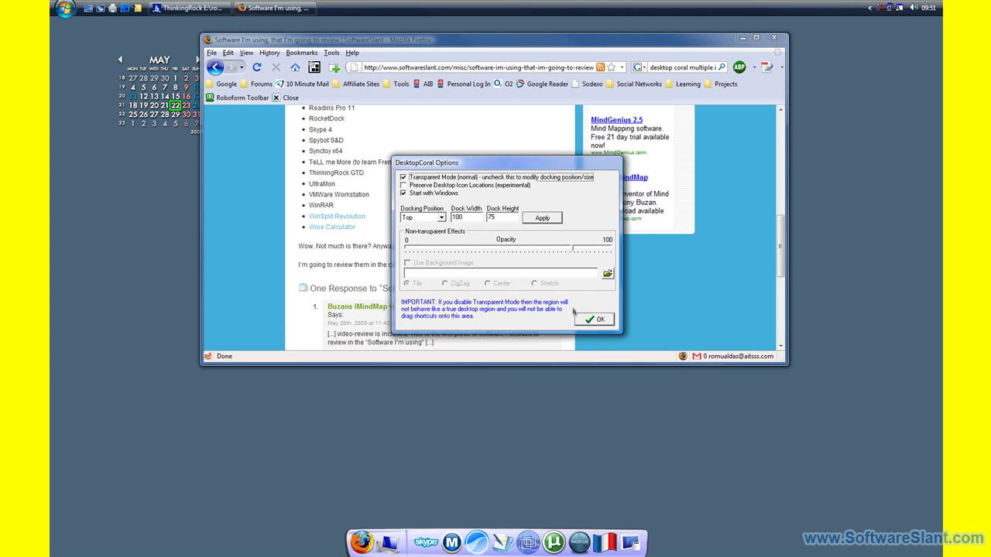
click(593, 320)
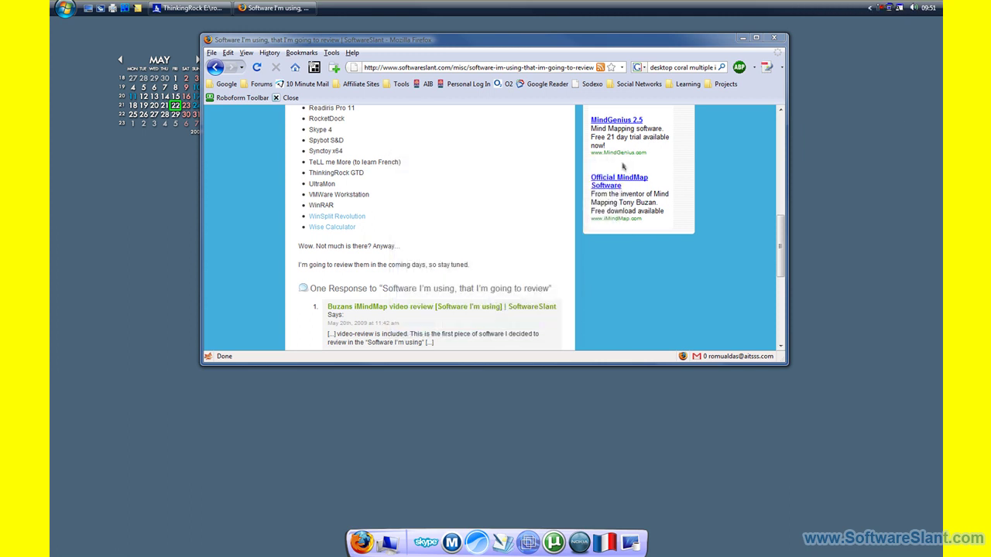
double_click(740, 38)
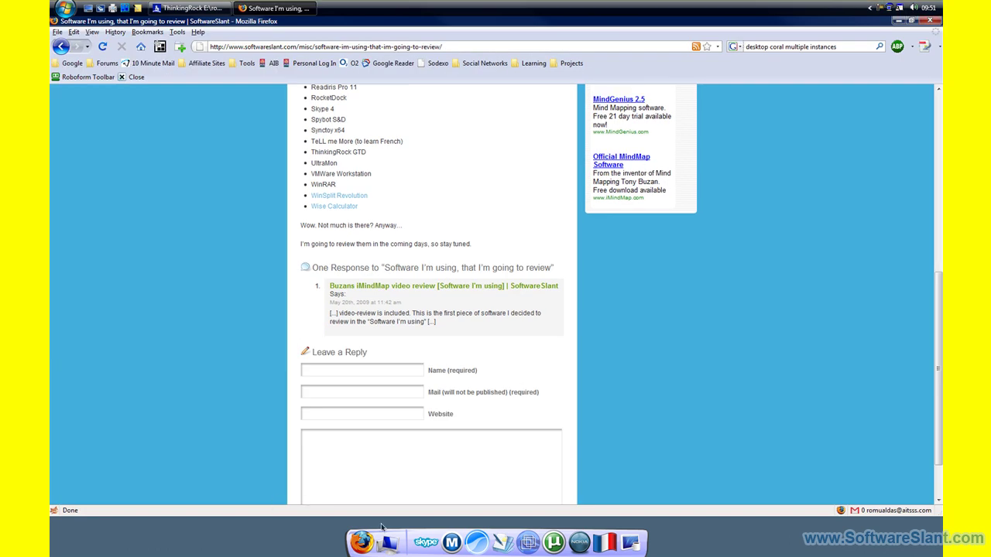
click(911, 20)
Disable Transparent Mode and drag the dock strip to the left screen edge.
click(872, 8)
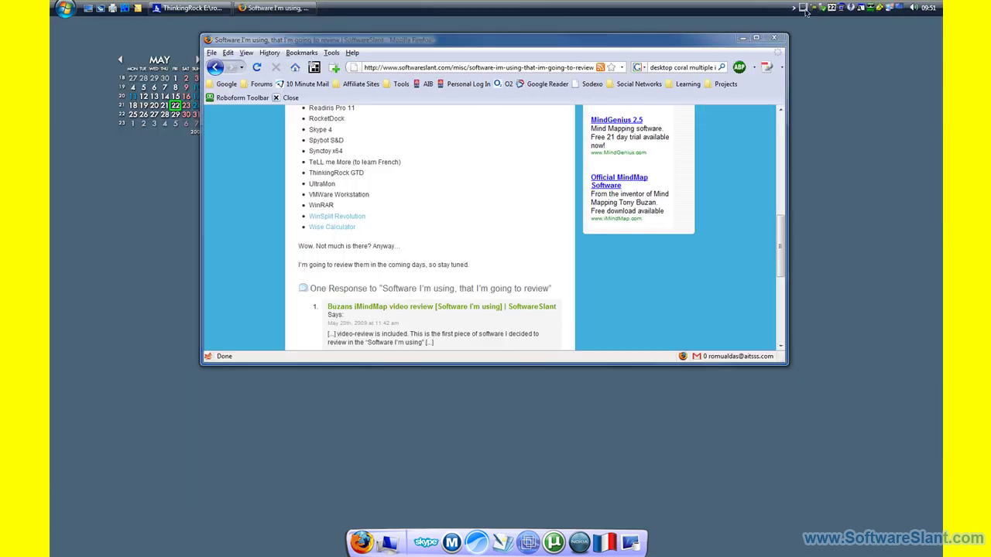
right_click(805, 8)
click(828, 44)
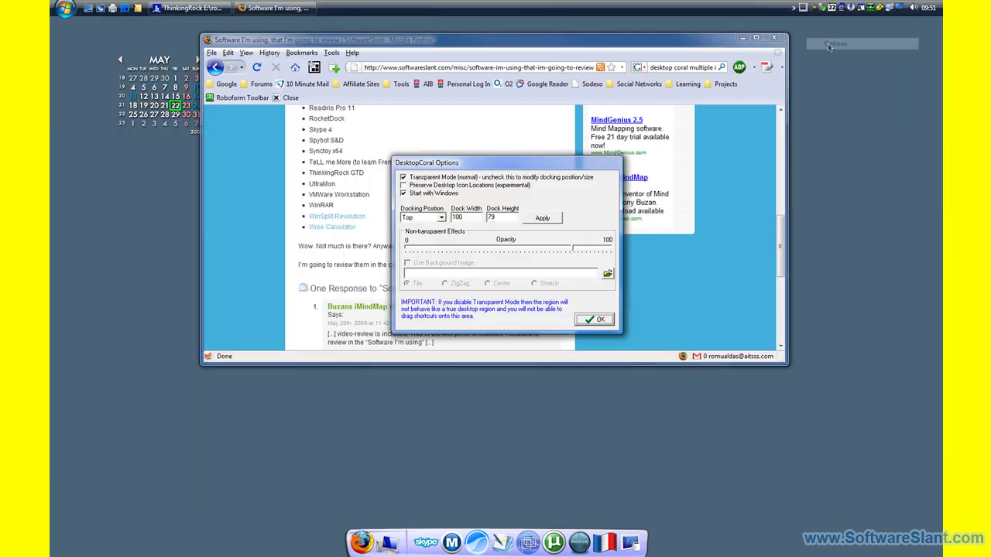
click(464, 179)
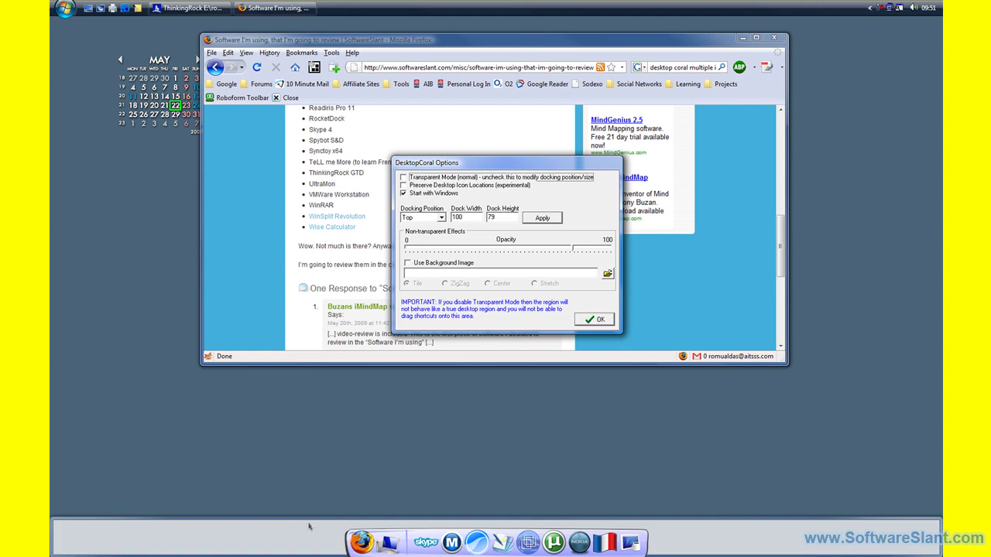
drag(320, 535, 112, 206)
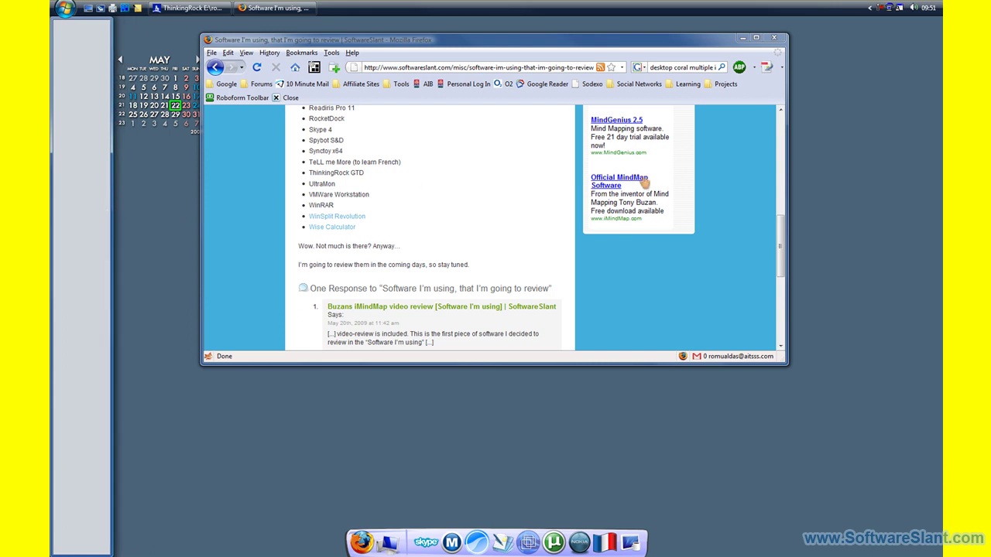
Re-enable Transparent Mode, confirm with OK, and maximize Firefox beside the left strip.
right_click(75, 151)
click(102, 179)
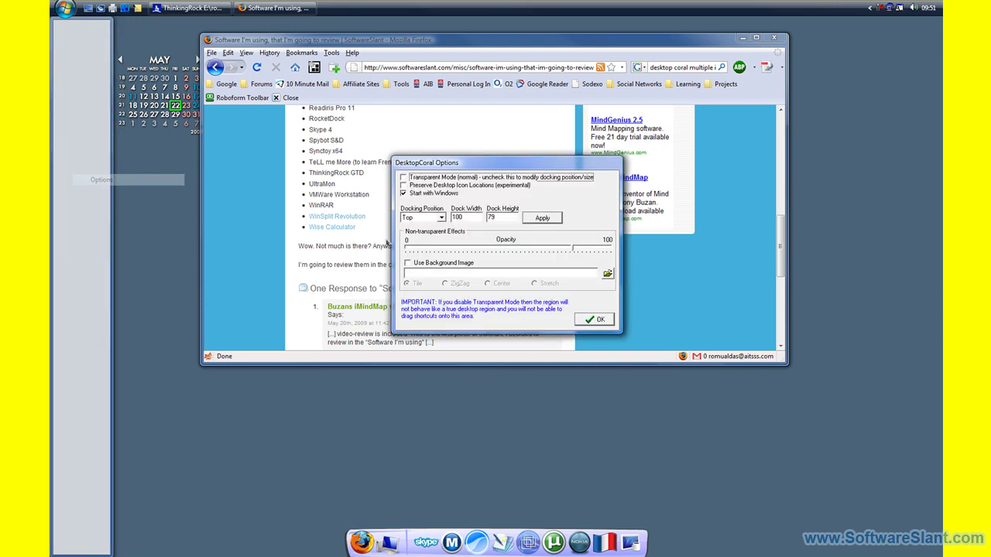
click(447, 177)
click(598, 319)
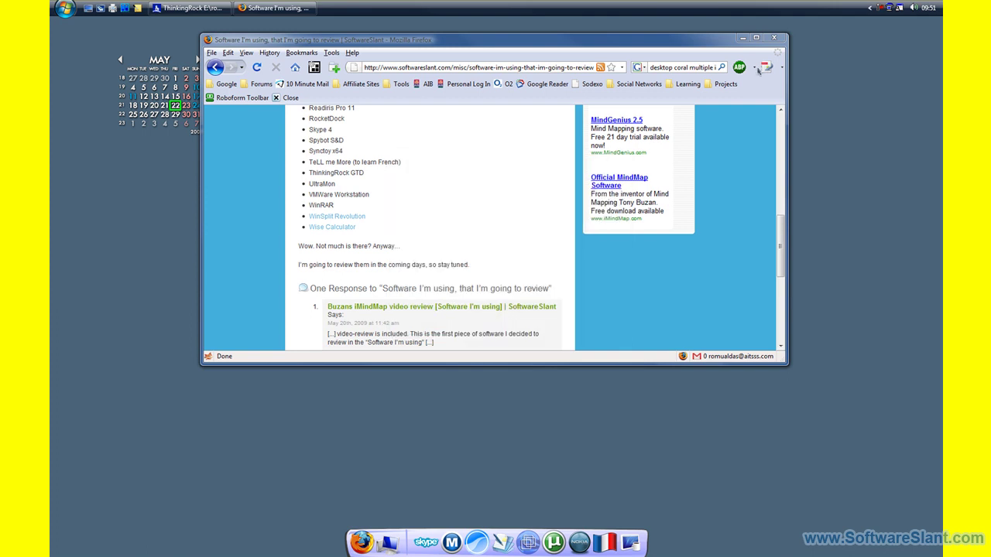
double_click(749, 40)
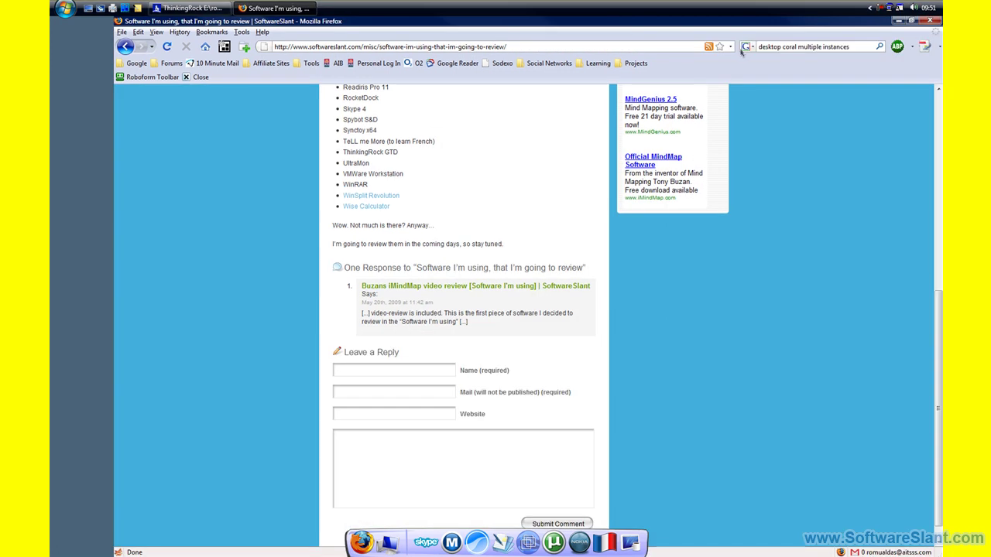
Restore Firefox and turn off DesktopCoral's Transparent Mode in Options.
click(910, 21)
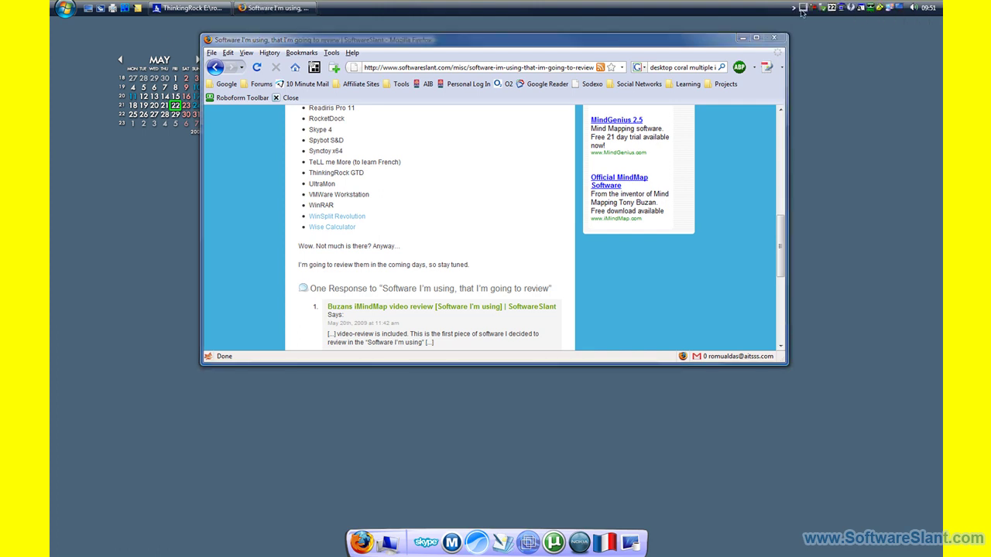
right_click(802, 9)
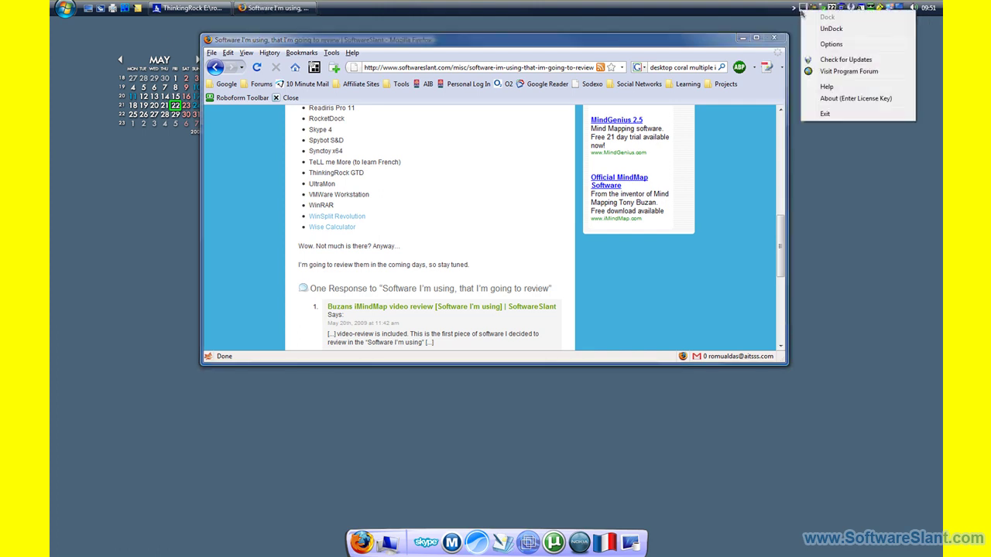
click(826, 45)
click(433, 178)
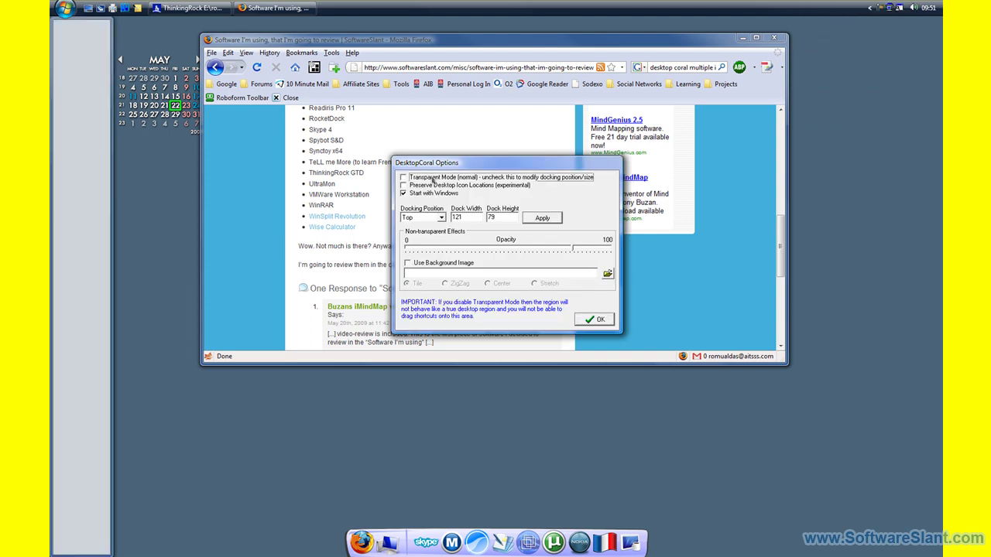
key(Return)
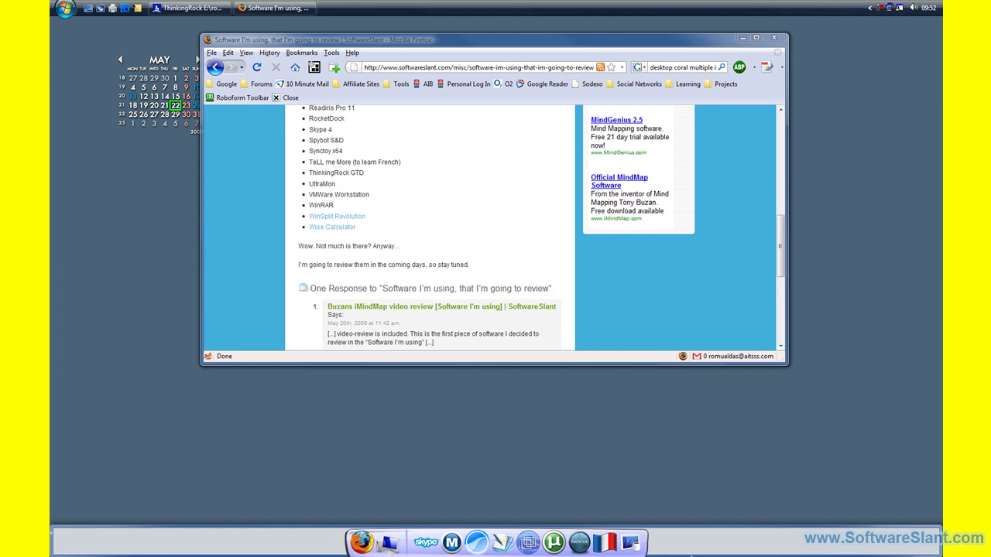
Reopen Options from the bottom dock bar and switch Transparent Mode back on.
right_click(686, 548)
click(716, 468)
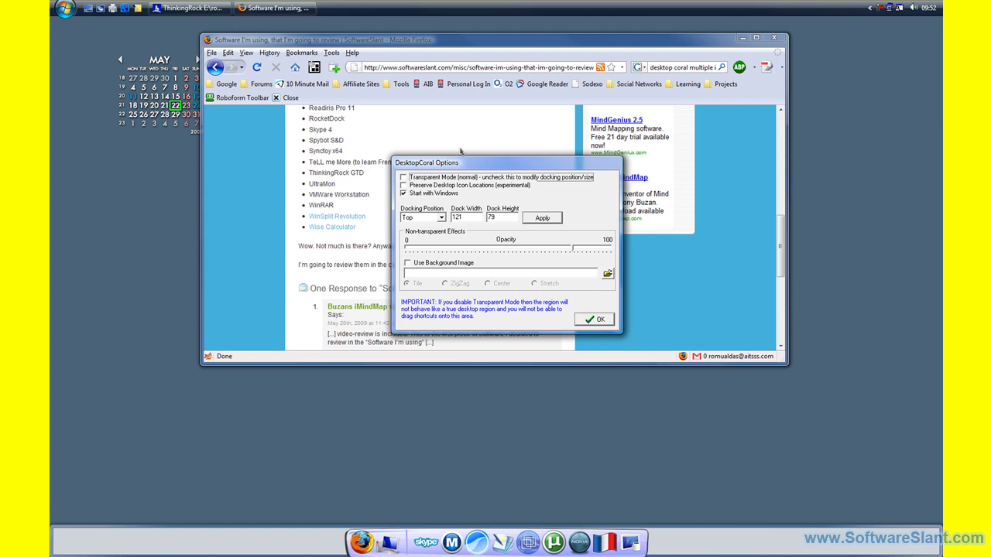
click(461, 178)
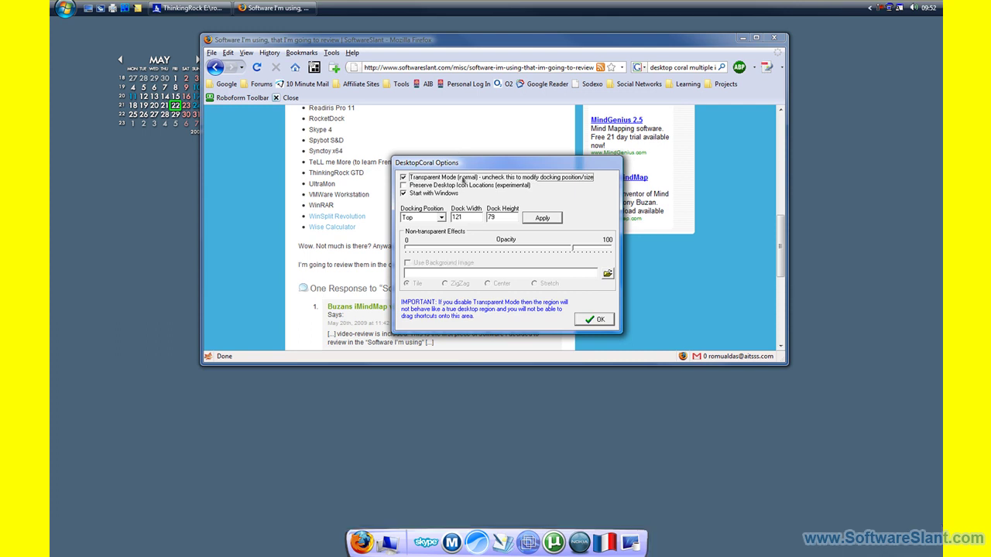